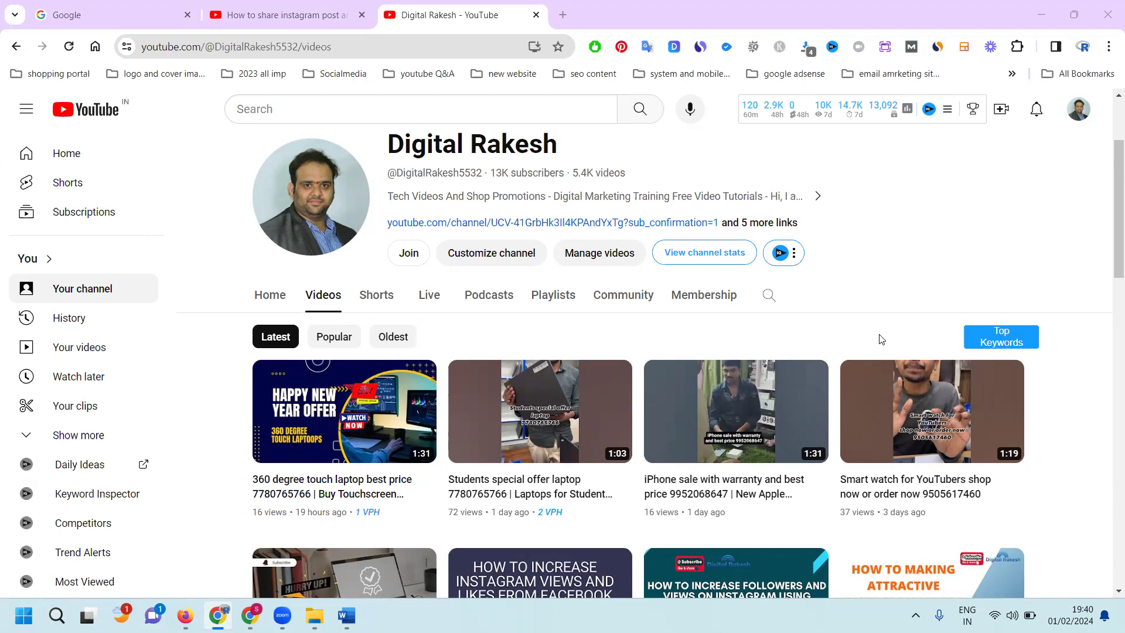
# Bring the Sri laptop world Facebook Page into view, showing its cover photo and header.
pyautogui.click(250, 616)
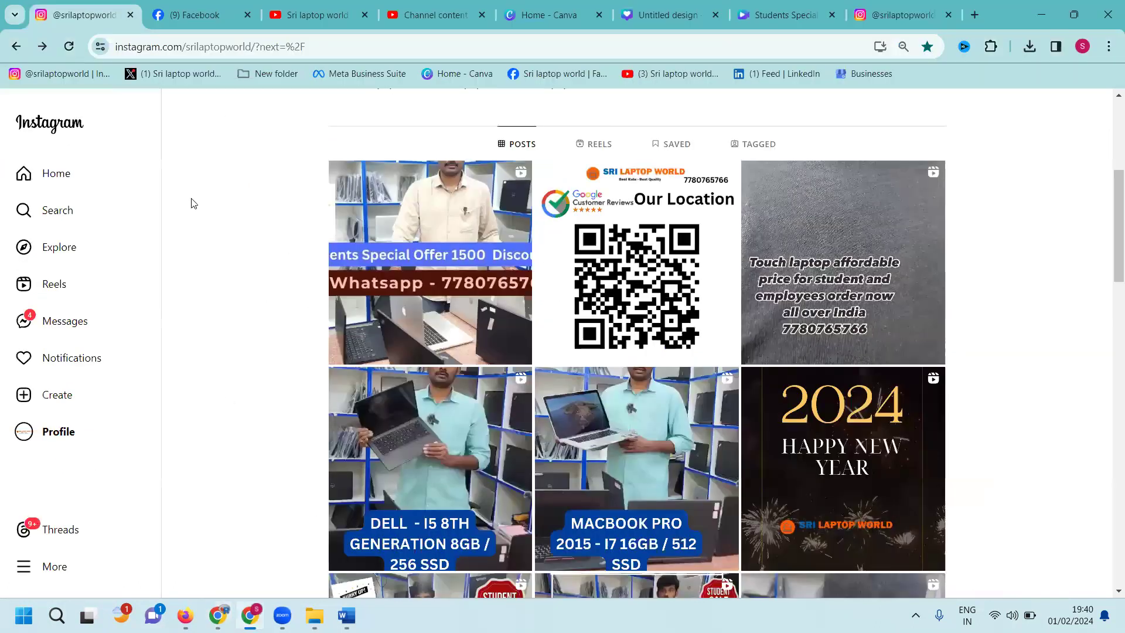
pyautogui.click(189, 18)
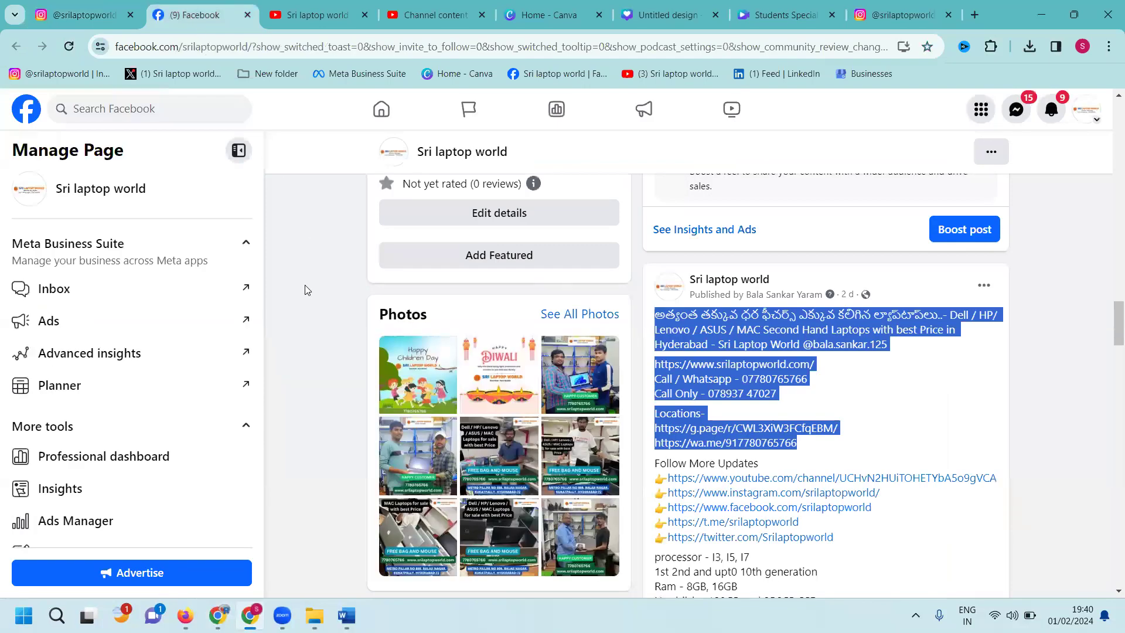
pyautogui.scroll(-1, 131, 322)
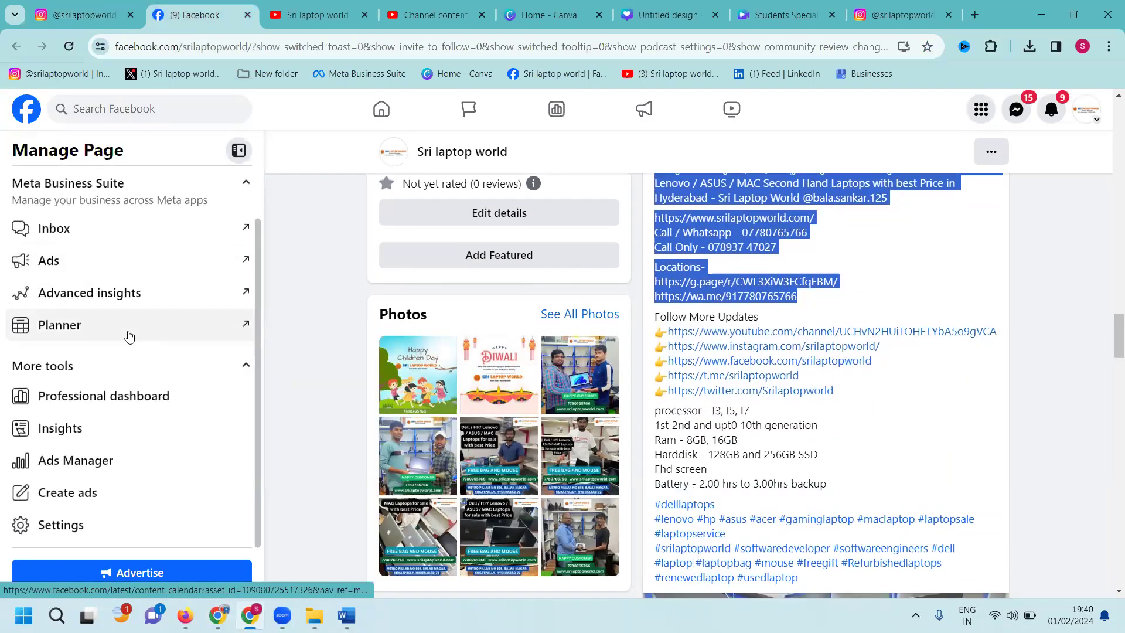
pyautogui.scroll(1, 129, 334)
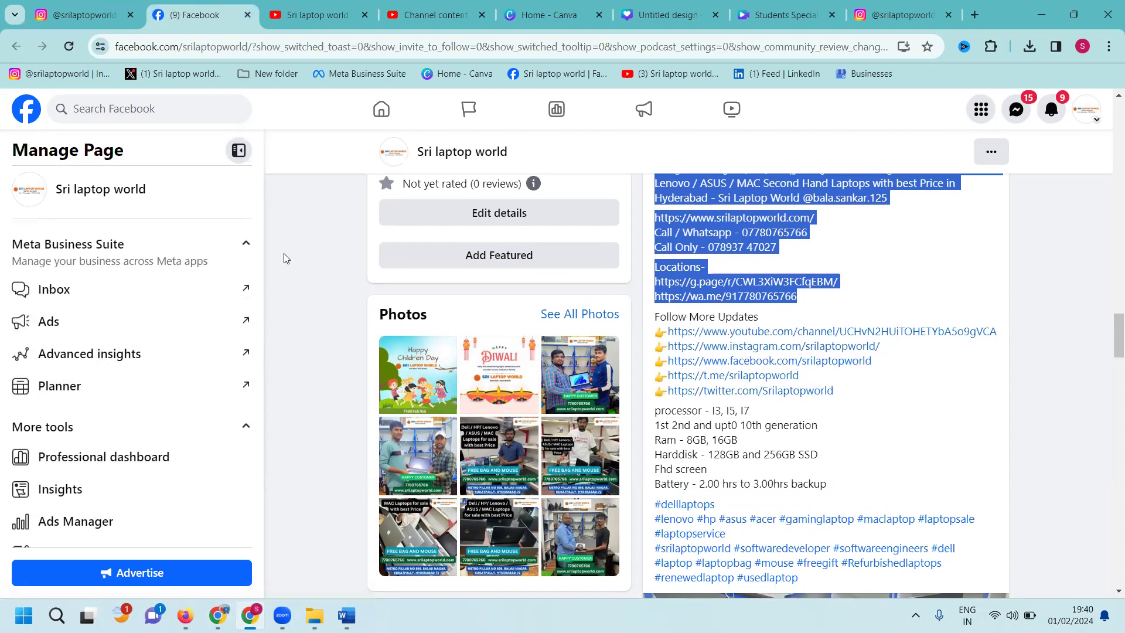
pyautogui.scroll(1, 283, 257)
pyautogui.scroll(1, 283, 257)
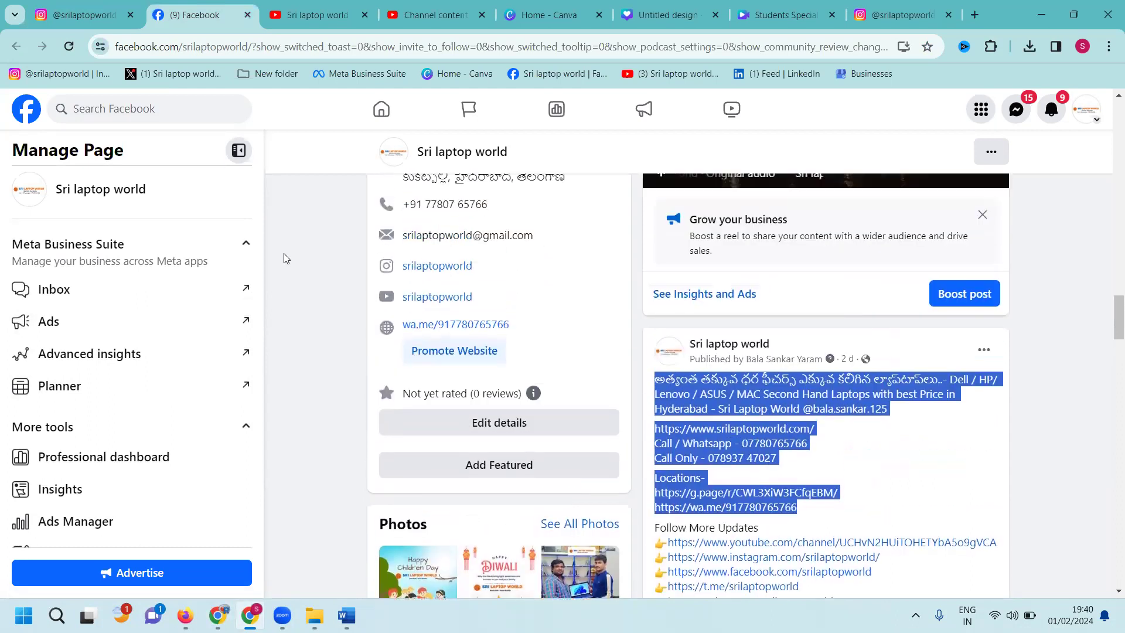
pyautogui.scroll(2, 283, 258)
pyautogui.scroll(3, 283, 257)
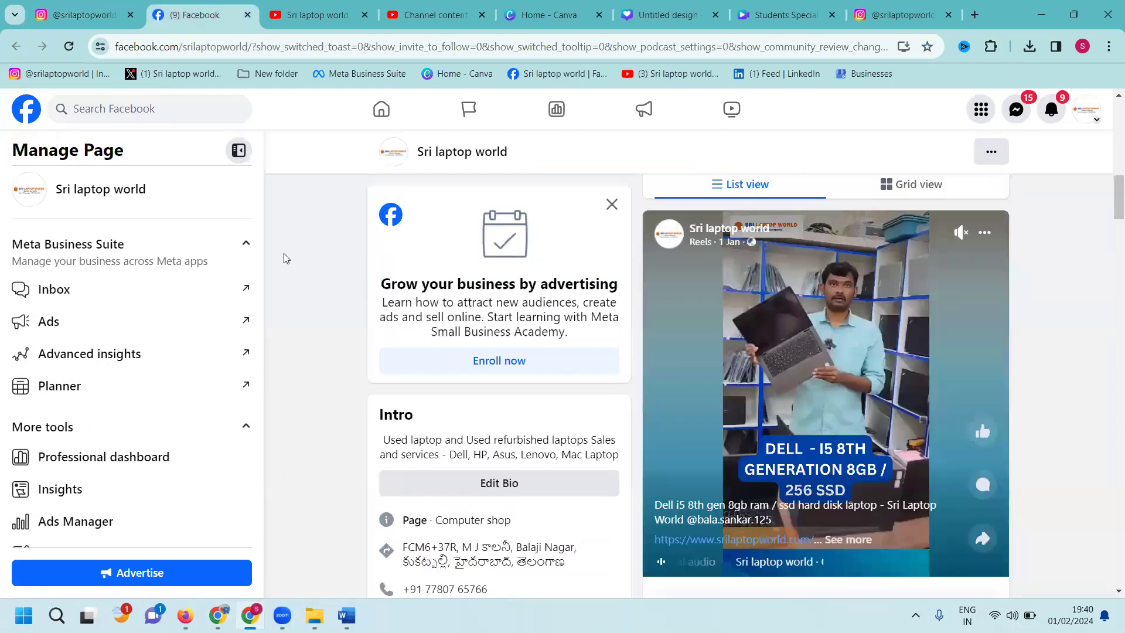
pyautogui.scroll(3, 283, 258)
pyautogui.scroll(1, 281, 255)
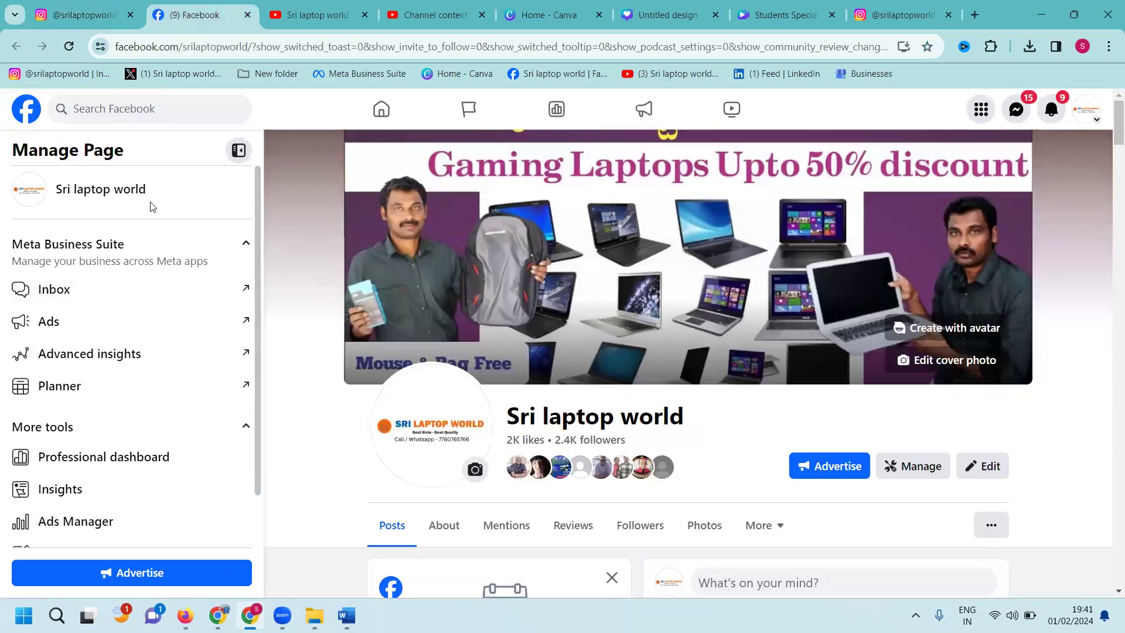
pyautogui.scroll(-1, 162, 237)
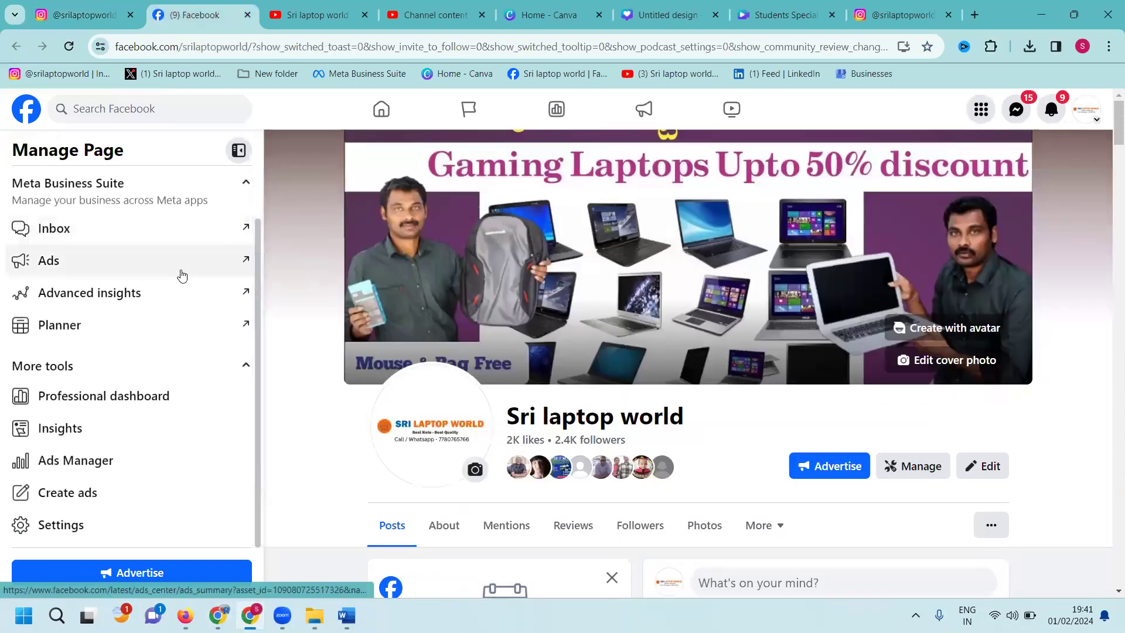
# Check the Instagram account under Linked accounts in the Professional dashboard, then return to Home.
pyautogui.click(908, 475)
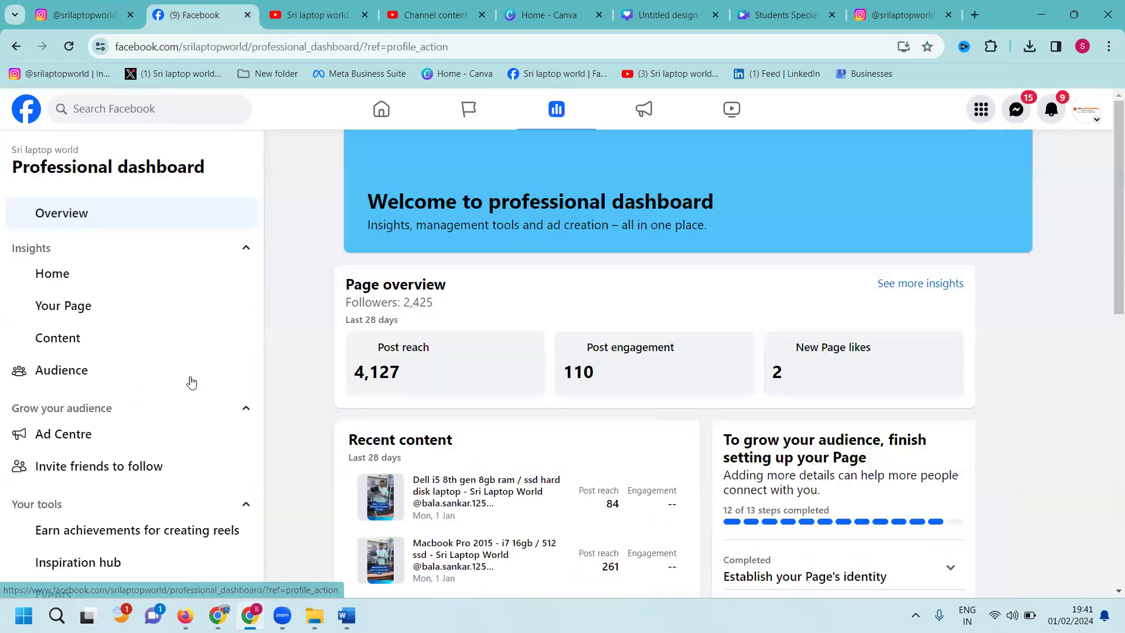
pyautogui.scroll(-3, 182, 371)
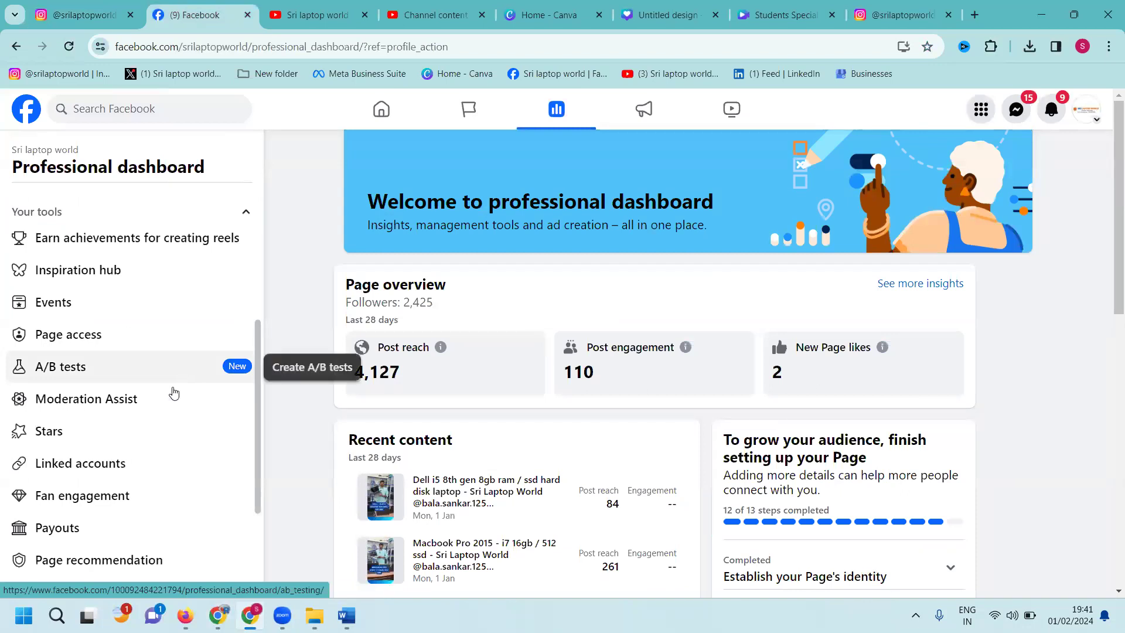
pyautogui.click(139, 475)
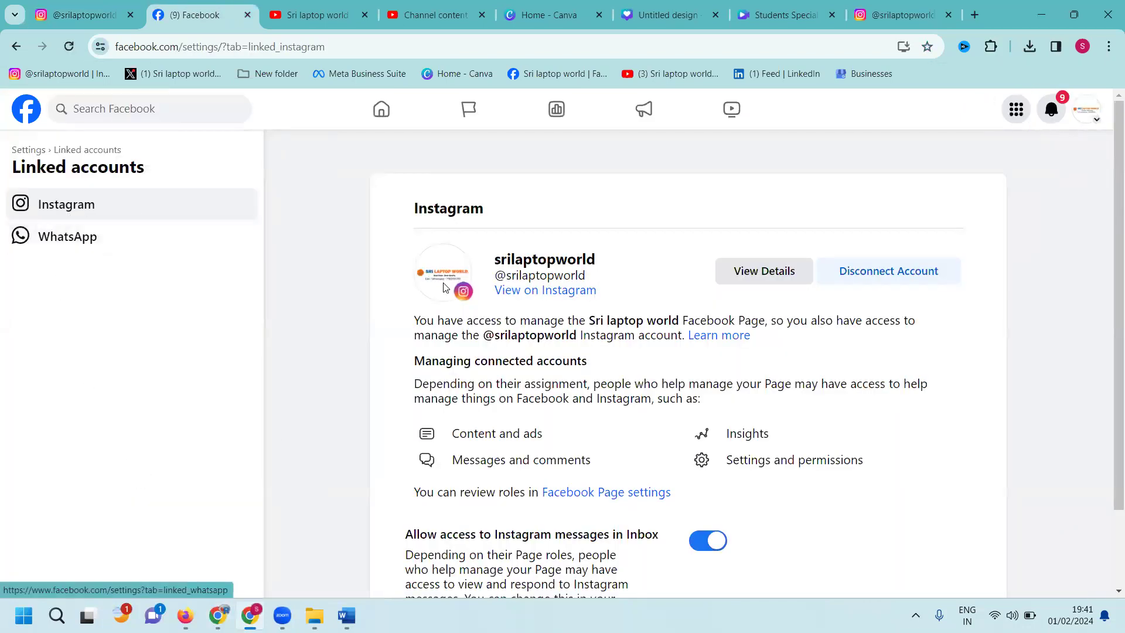
pyautogui.click(382, 114)
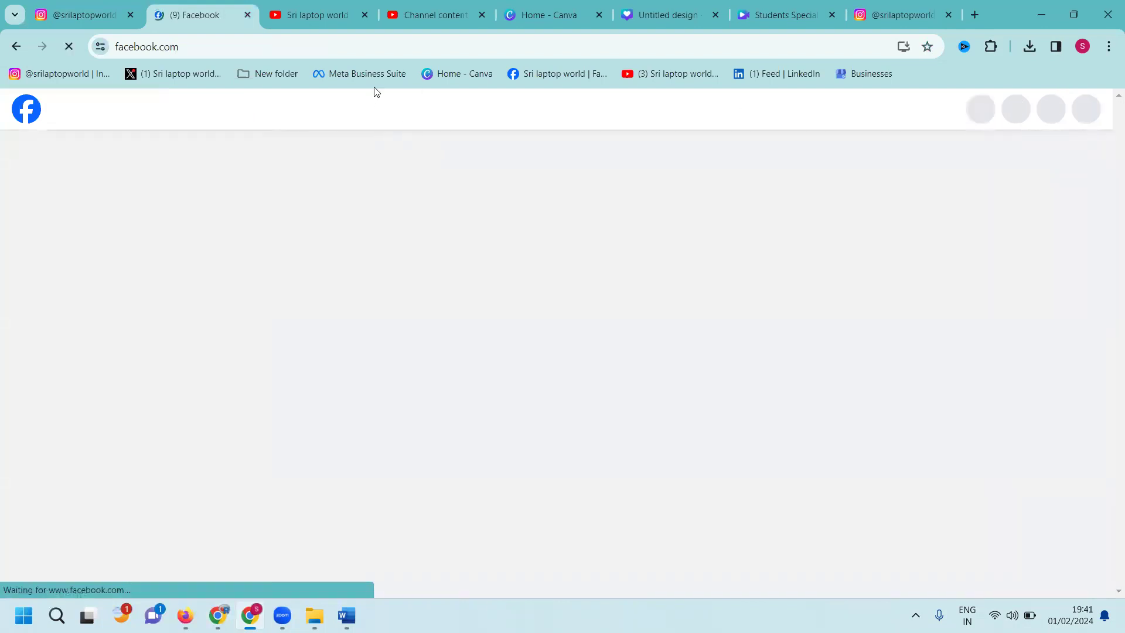
# Open Meta Business Suite from its bookmark in a new tab and start a new story.
pyautogui.middleClick(373, 79)
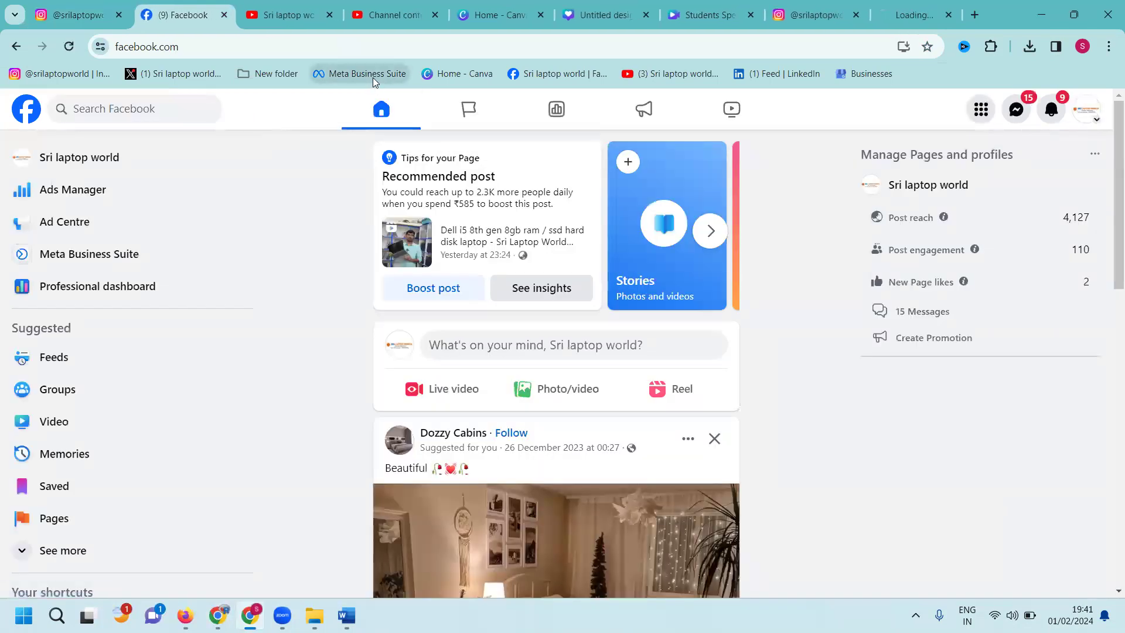
pyautogui.click(892, 14)
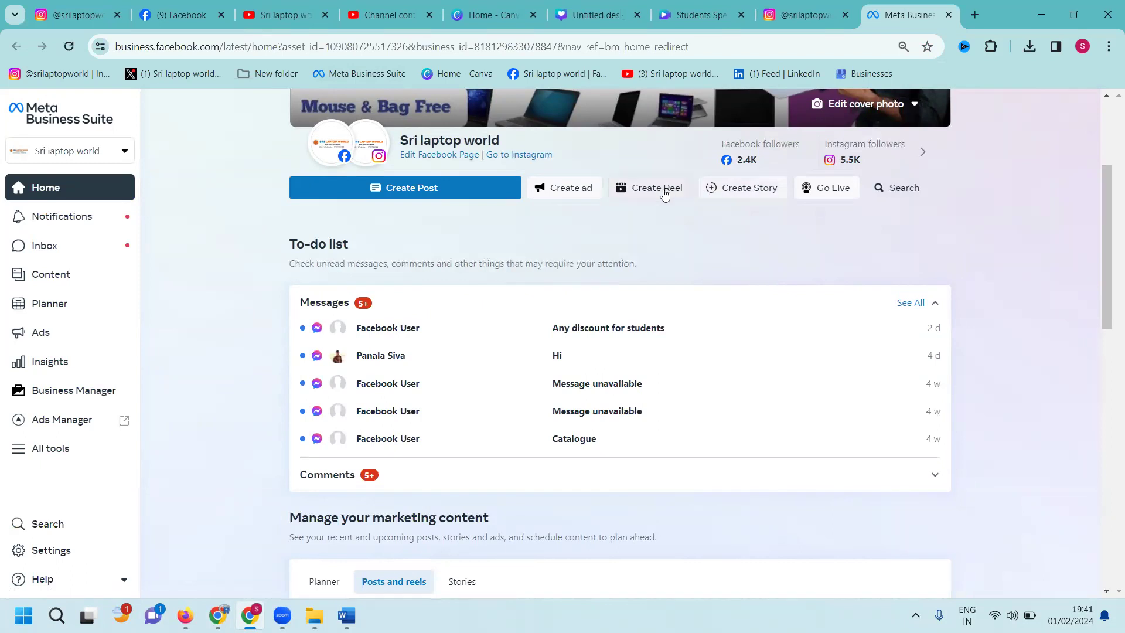
pyautogui.click(748, 190)
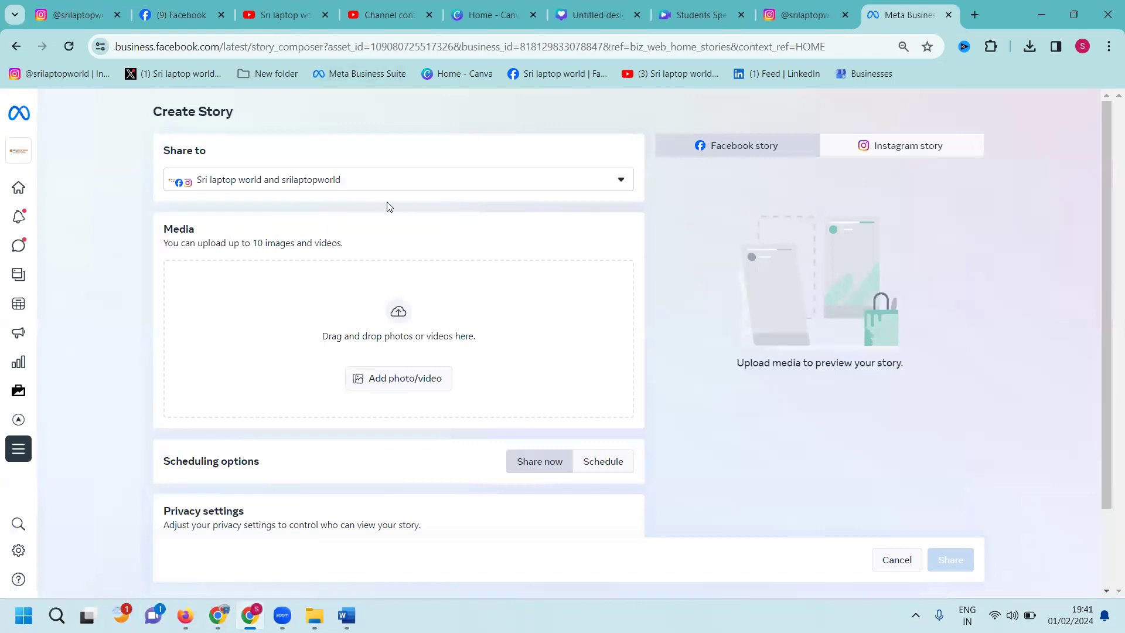
# Upload the student-offer design as the story image and dismiss the creative-tools notice.
pyautogui.click(369, 380)
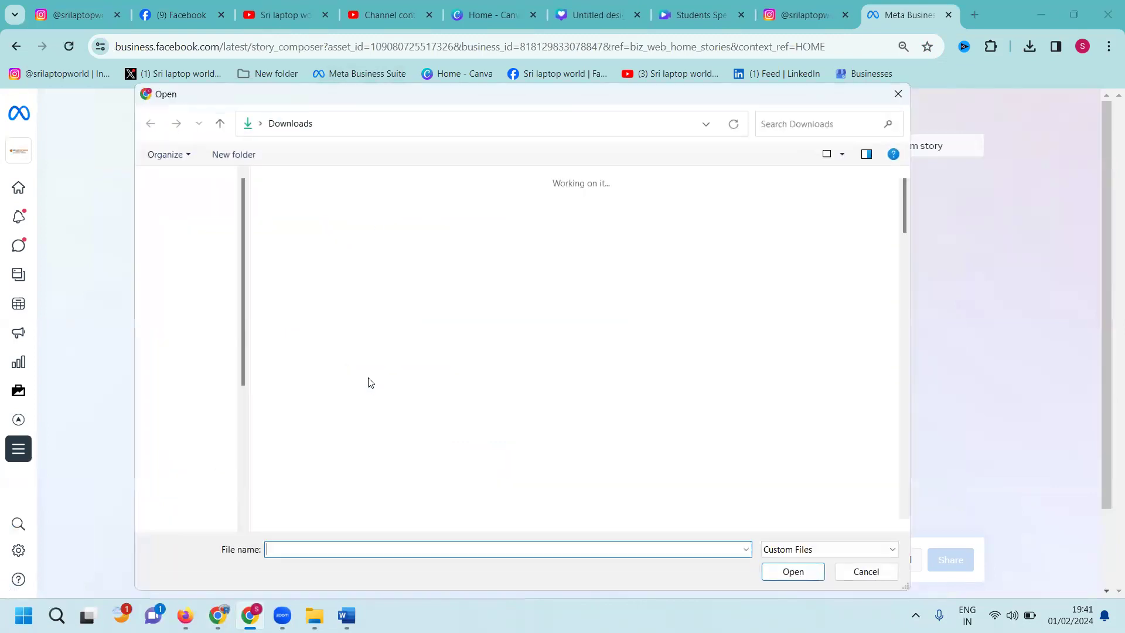
pyautogui.doubleClick(314, 247)
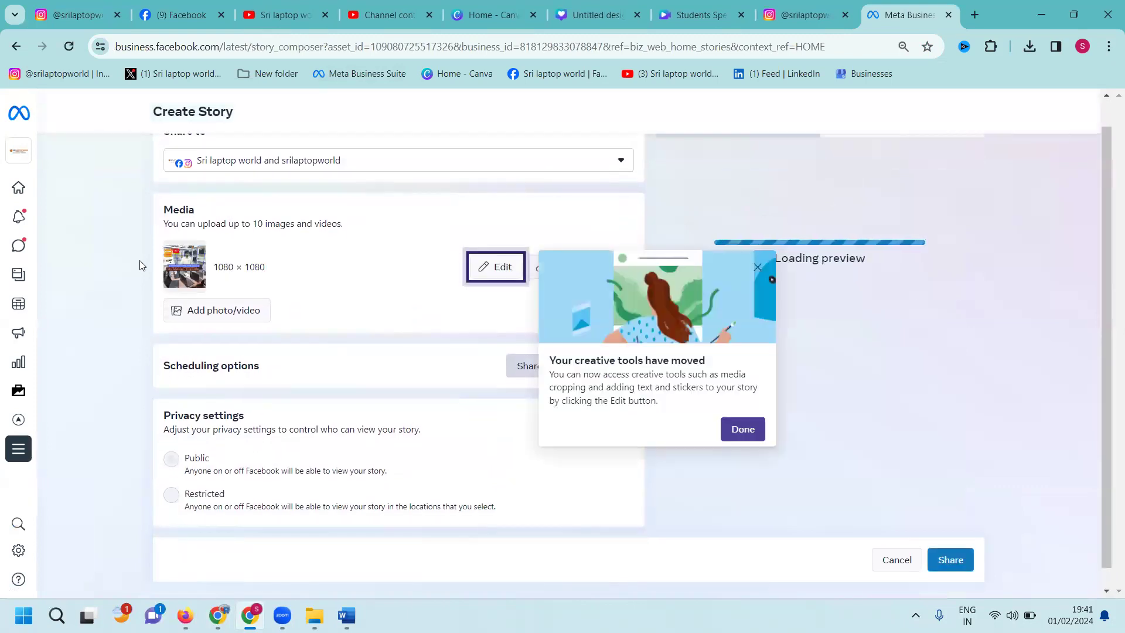
pyautogui.click(737, 430)
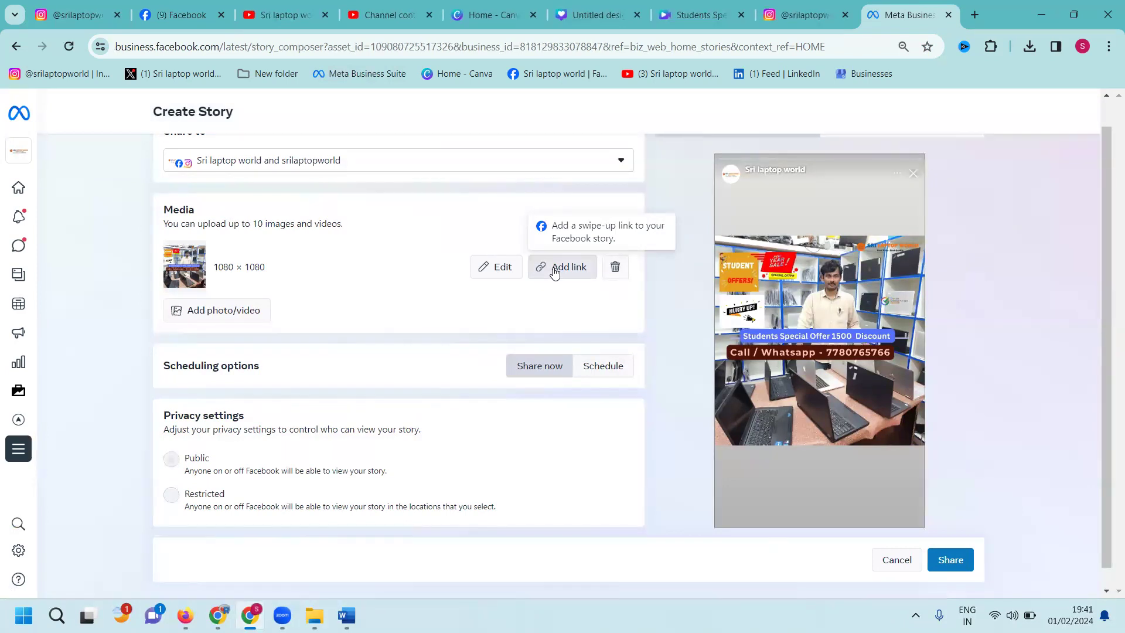
# Apply the copied YouTube channel videos URL as the story's swipe-up web link.
pyautogui.click(552, 268)
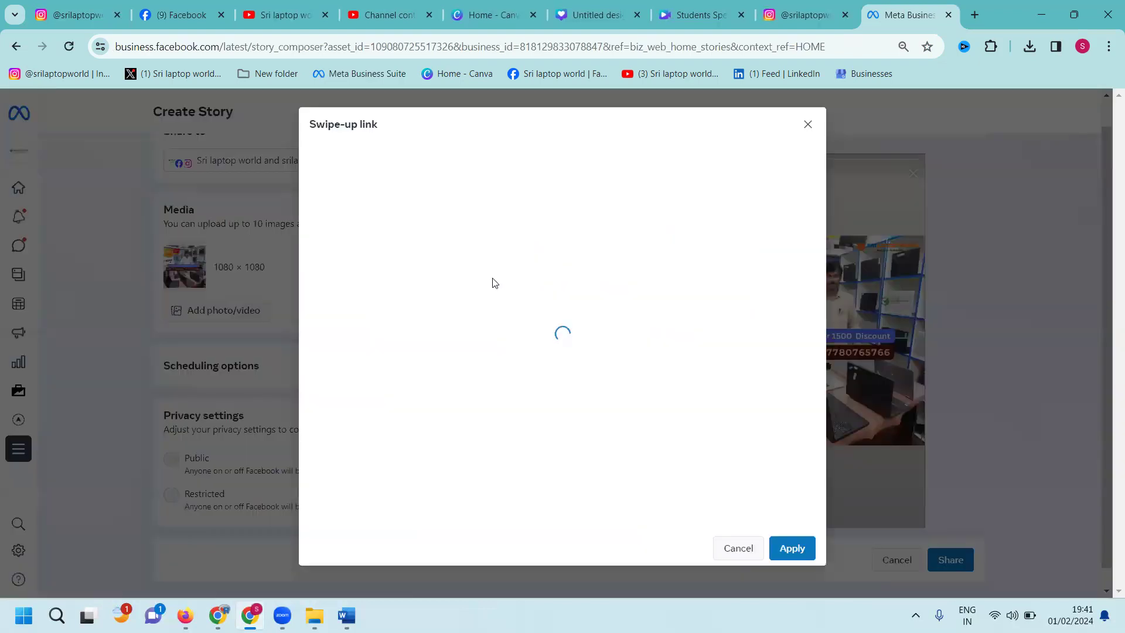
pyautogui.click(389, 222)
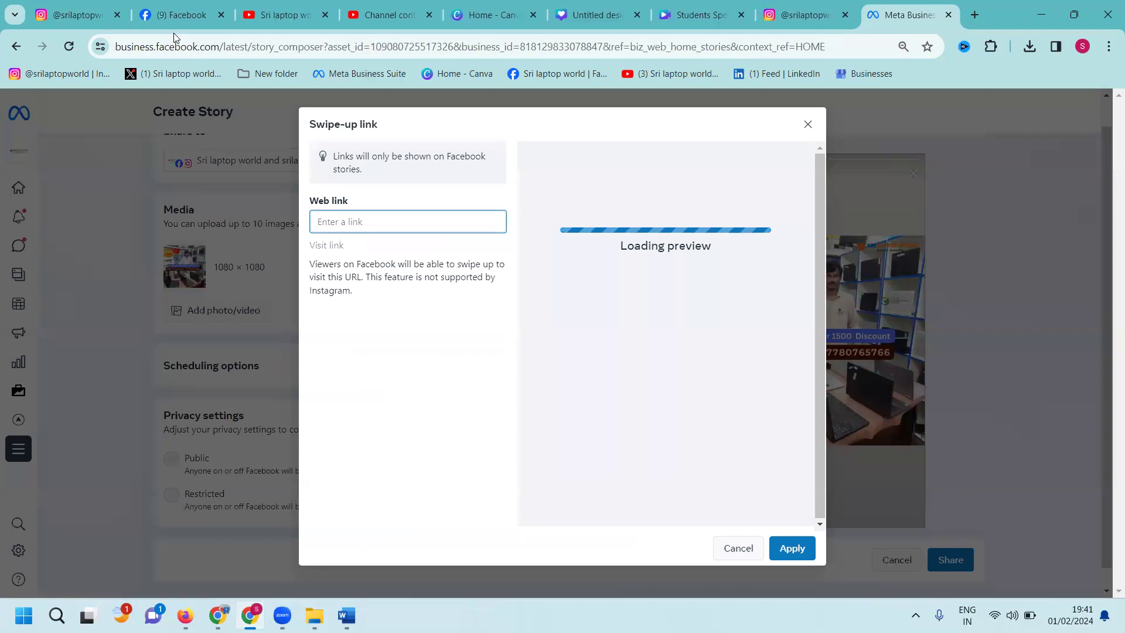
pyautogui.click(263, 19)
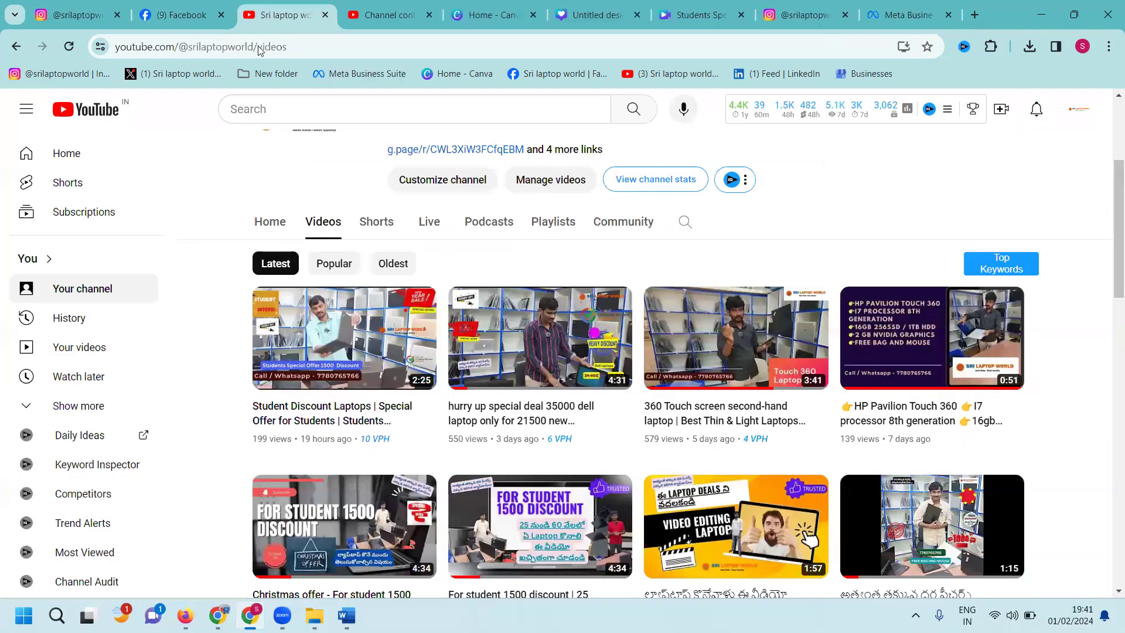
pyautogui.click(648, 40)
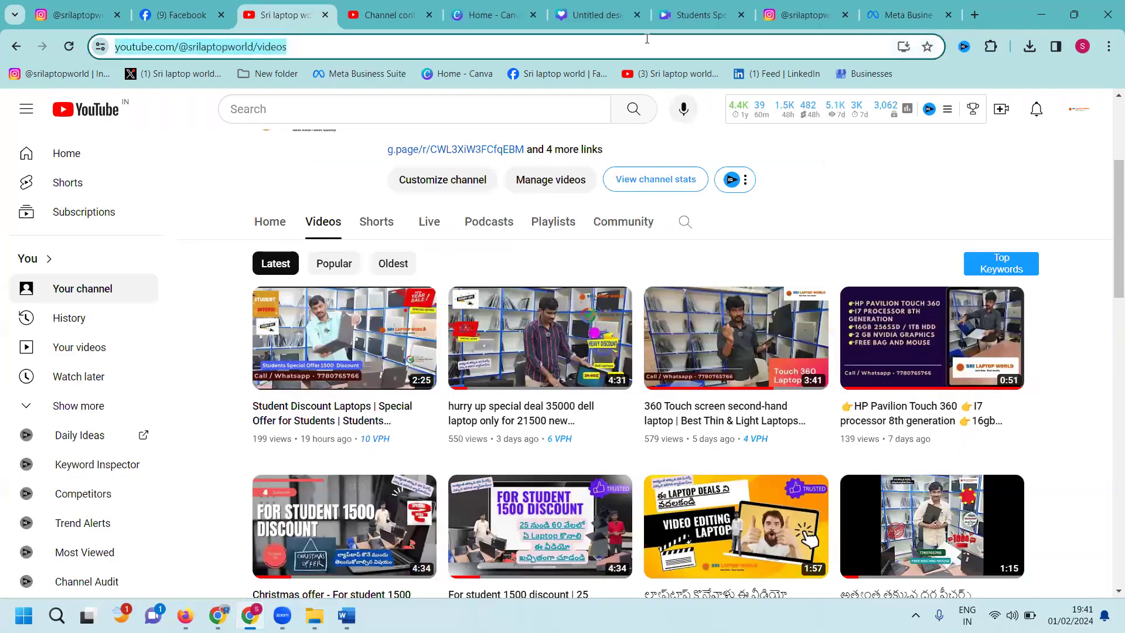
pyautogui.click(882, 18)
pyautogui.hotkey('ctrl', 'v')
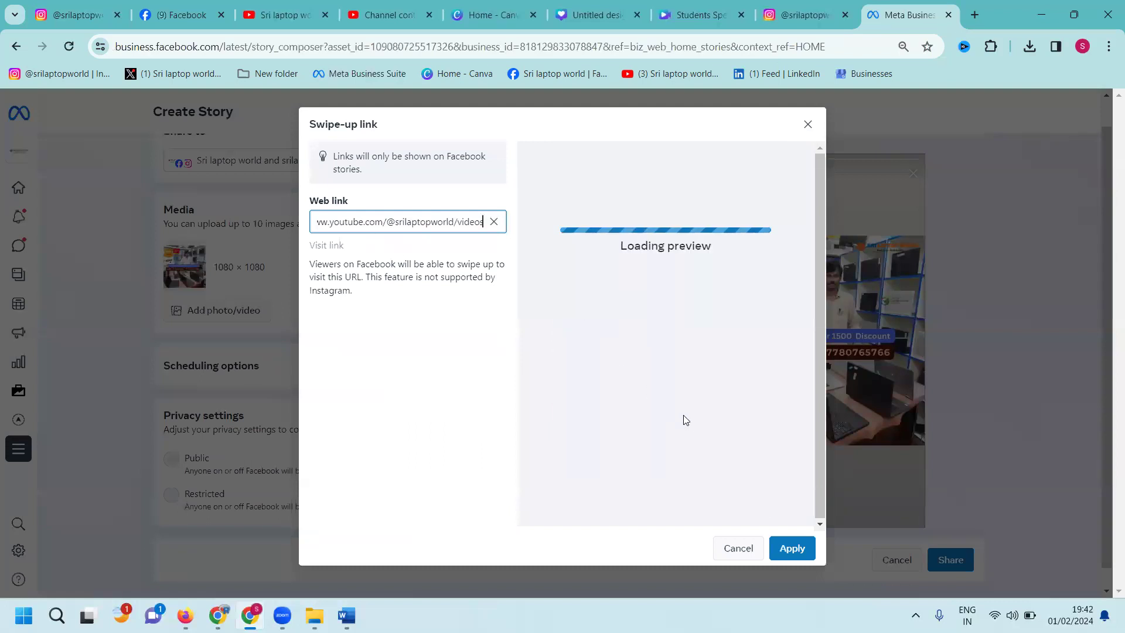
pyautogui.click(790, 546)
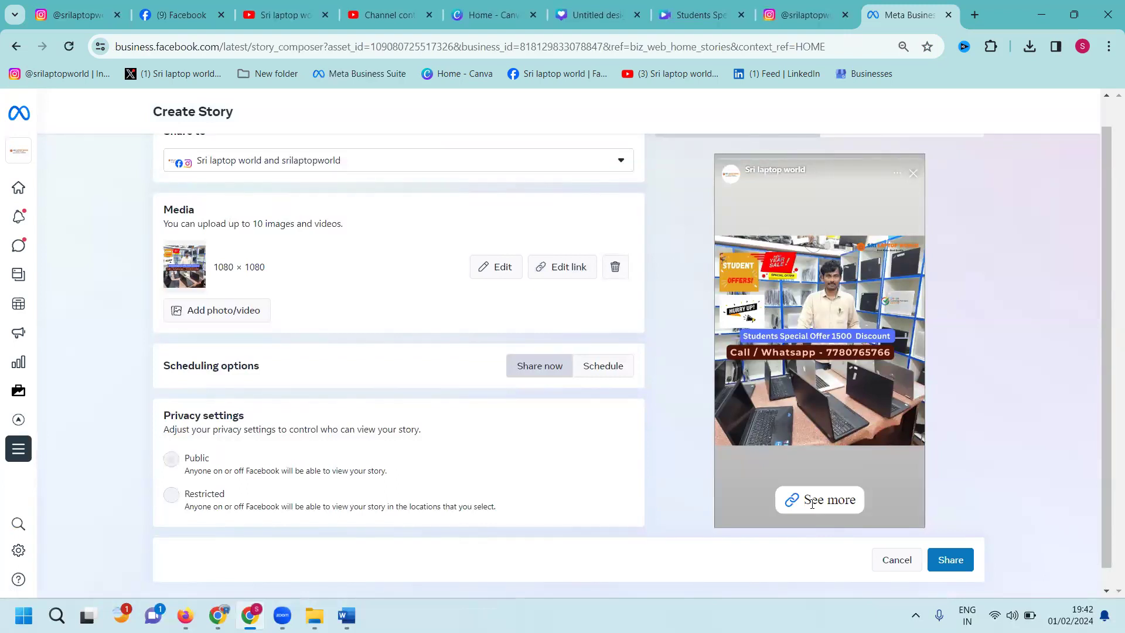
# Share the student-offer story now and return to the Business Suite home.
pyautogui.click(954, 564)
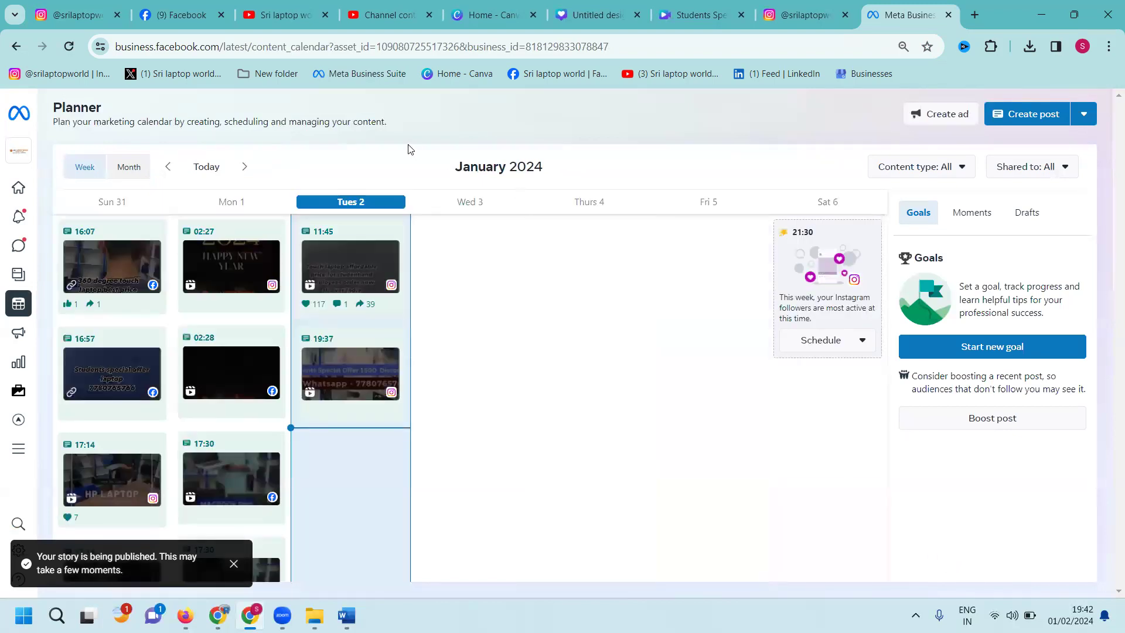
pyautogui.click(18, 188)
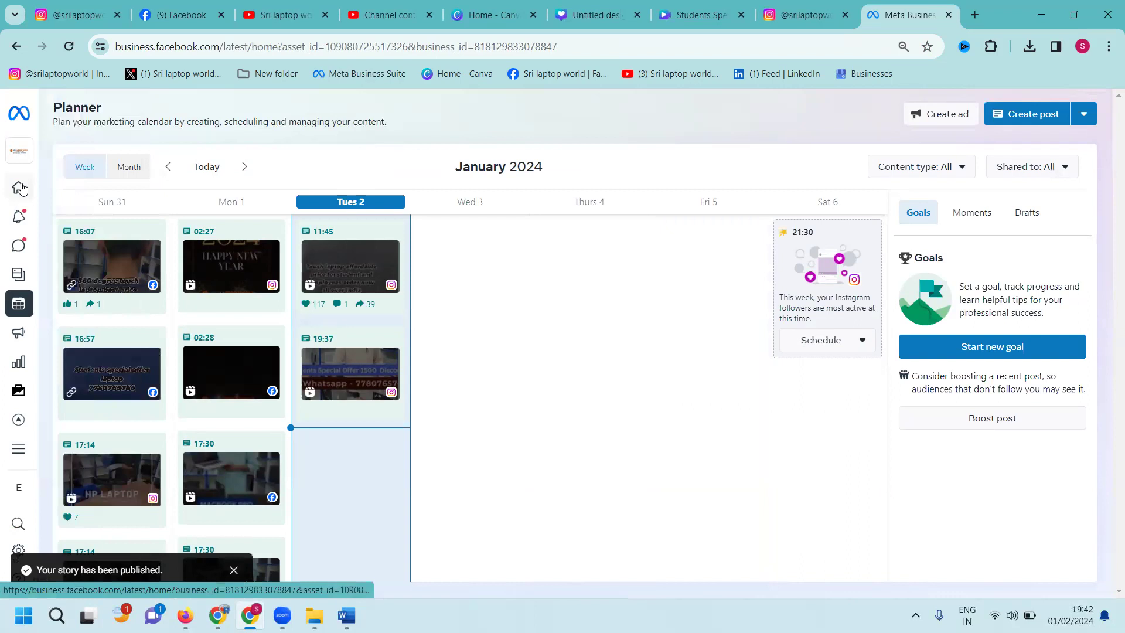
# Go to Facebook and open the Sri laptop world Page from the left sidebar.
pyautogui.click(60, 11)
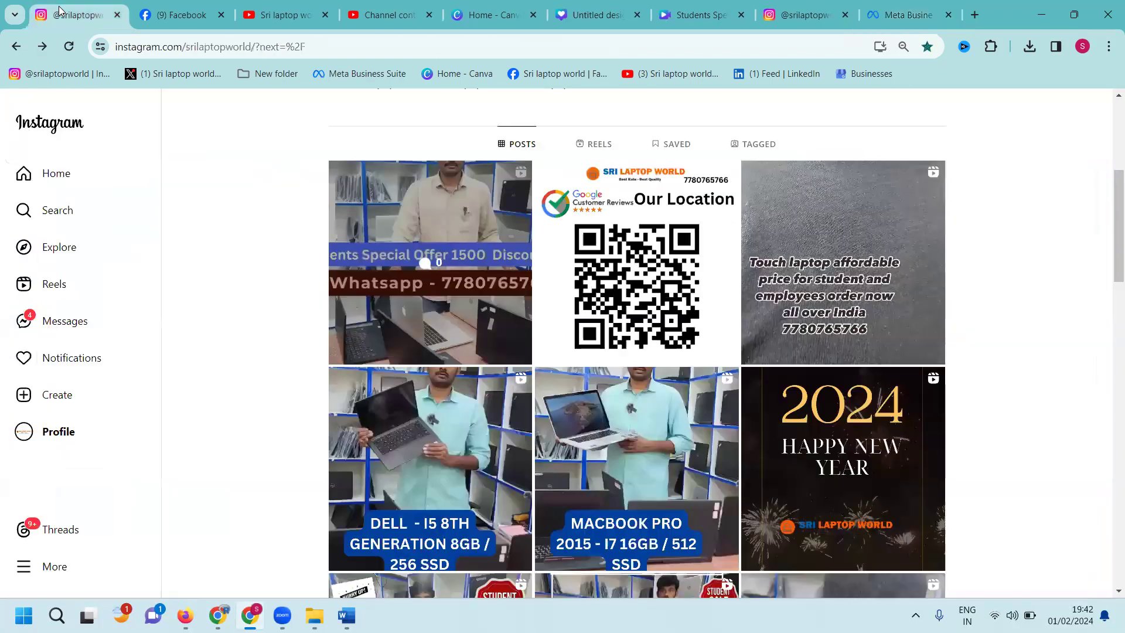
pyautogui.click(159, 6)
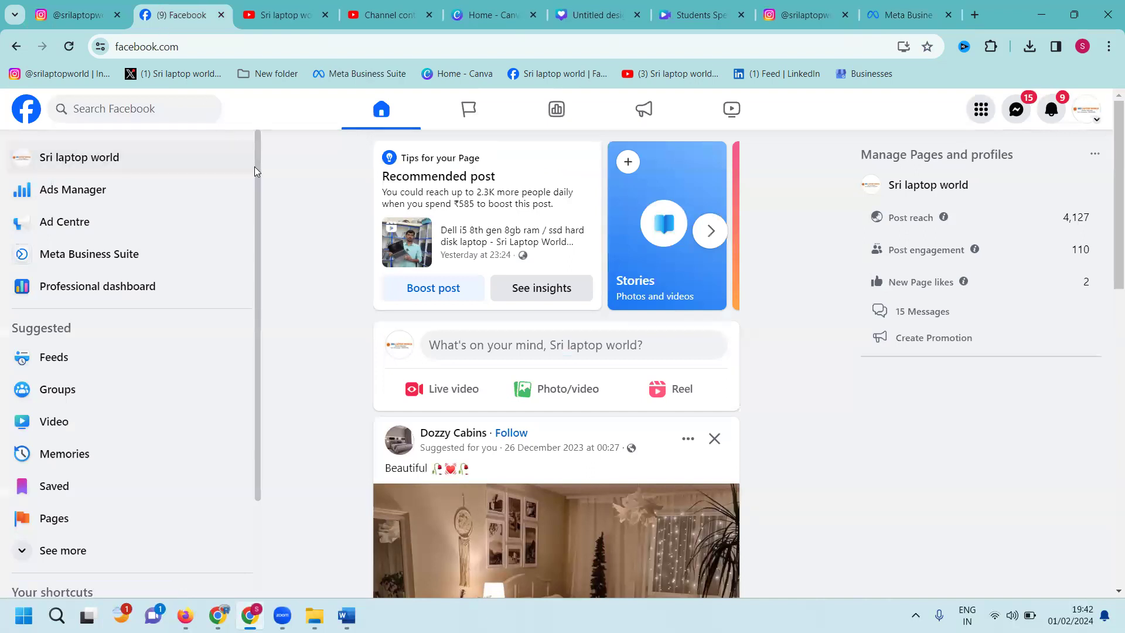
pyautogui.click(171, 171)
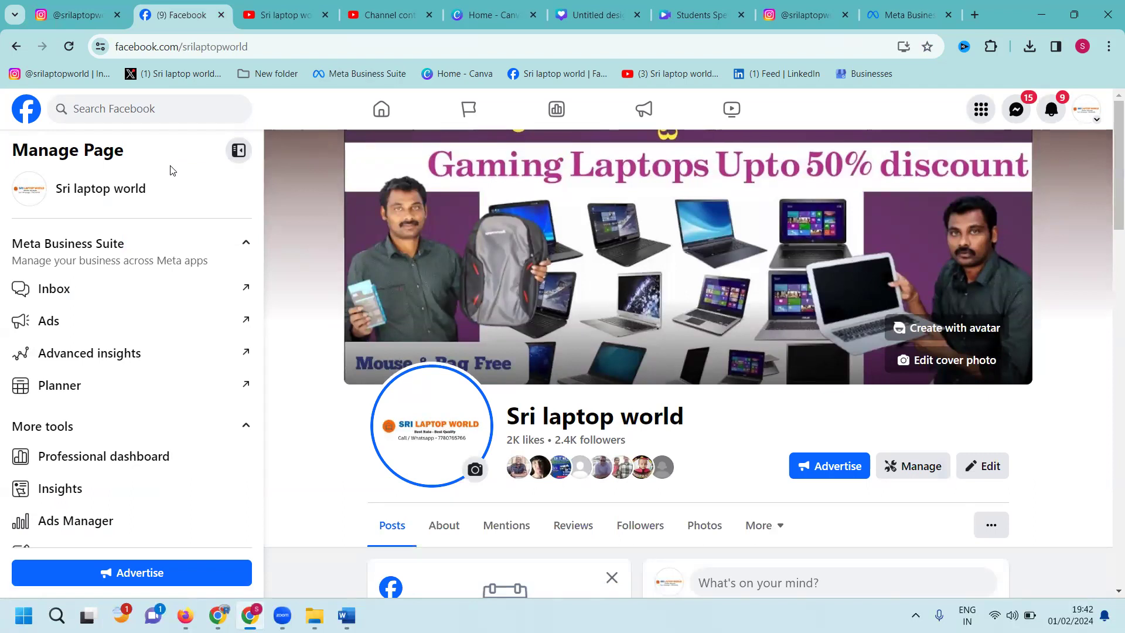
# Start a new Business Suite post, paste the YouTube link into Text, then undo it.
pyautogui.click(889, 15)
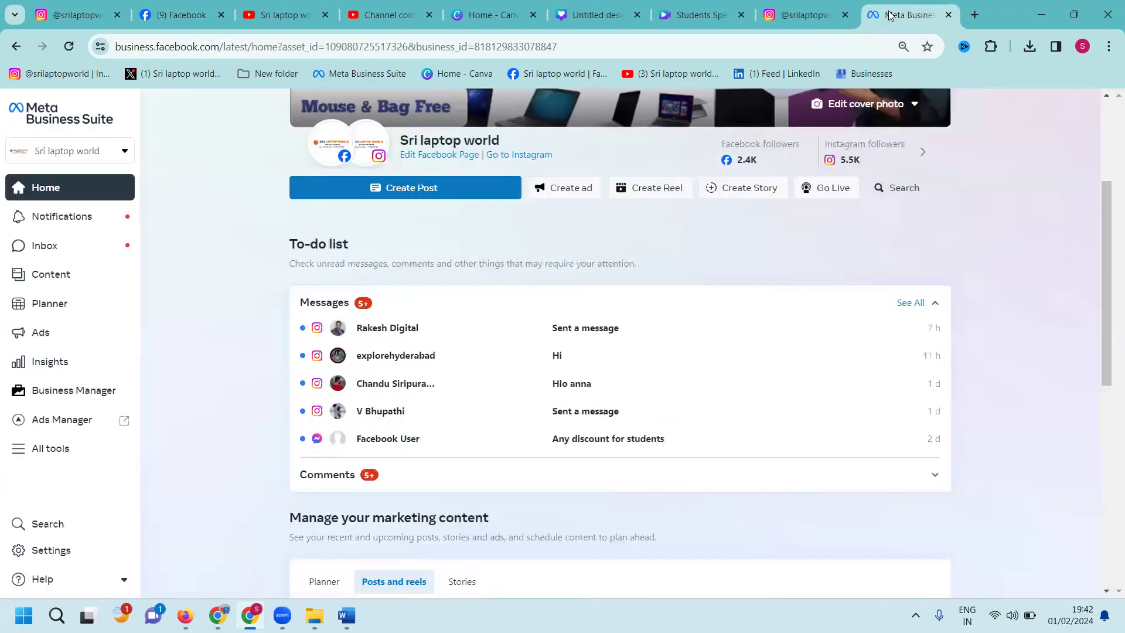
pyautogui.click(467, 190)
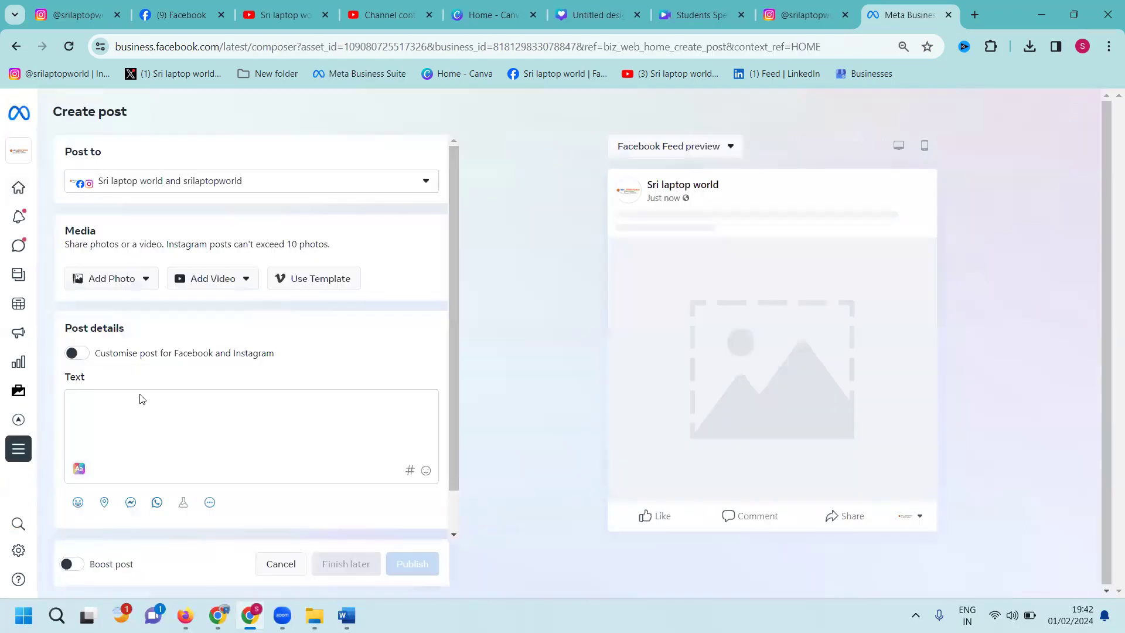
pyautogui.click(134, 403)
pyautogui.write('https://www.youtube.com/@srilaptopworld/videos')
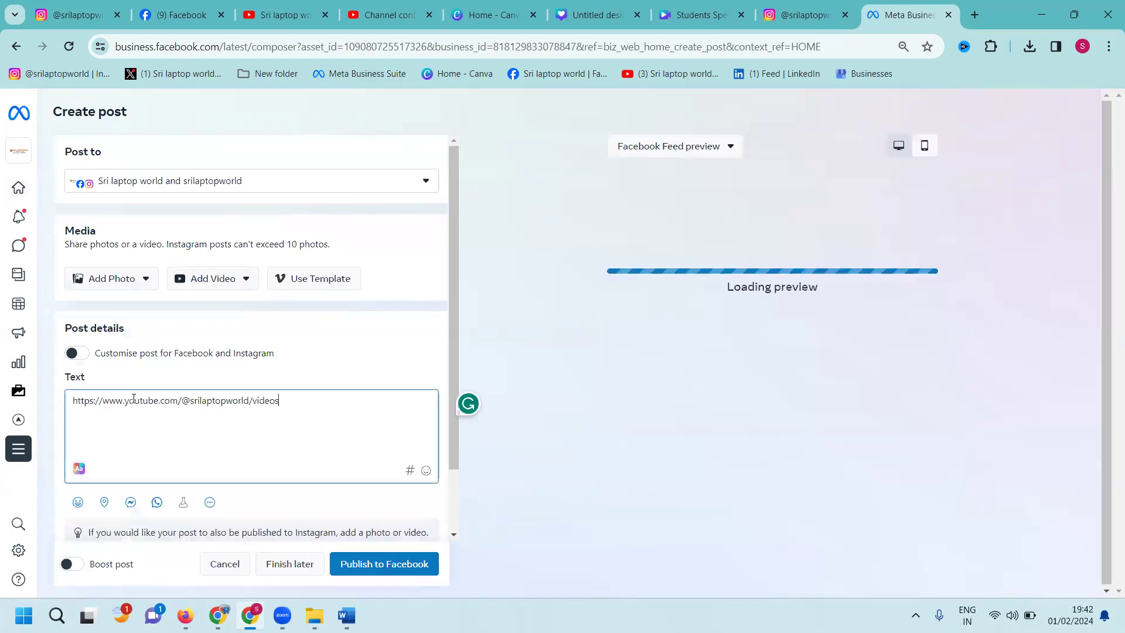
pyautogui.hotkey('ctrl', 'z')
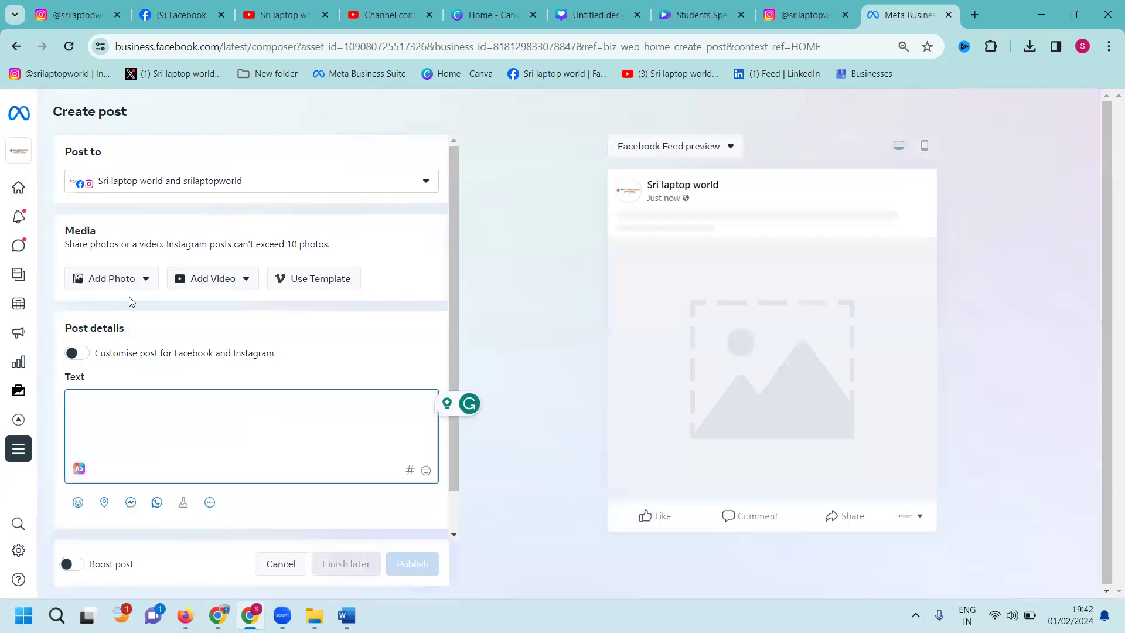
# Select the caption of the Students Special Offer Instagram post, then return to Business Suite.
pyautogui.click(60, 17)
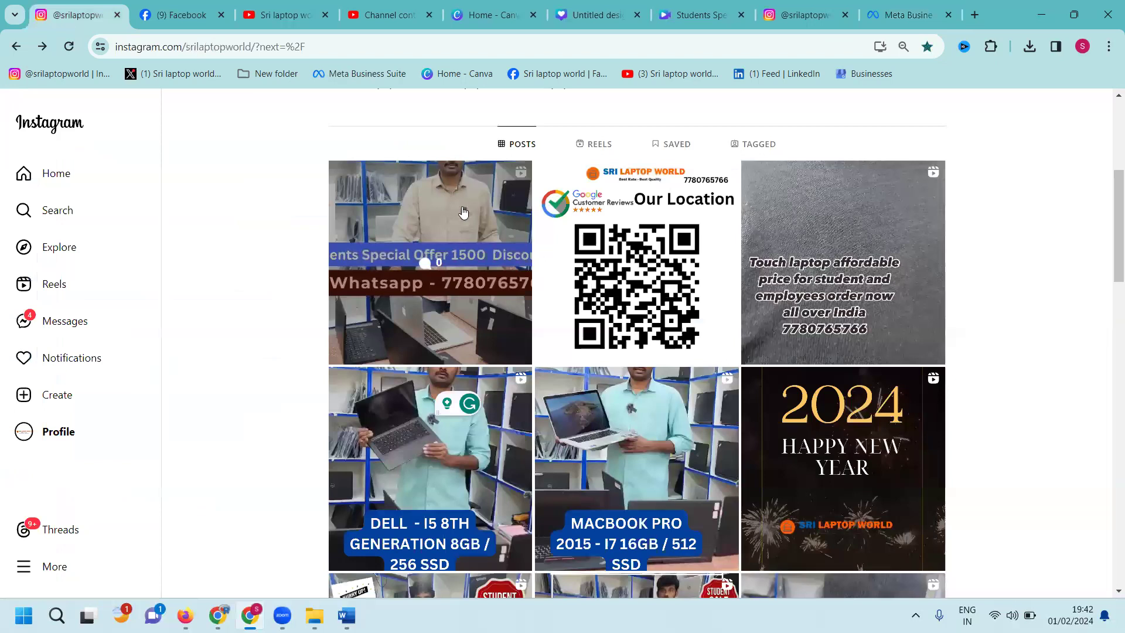
pyautogui.click(779, 288)
pyautogui.moveTo(805, 285); pyautogui.dragTo(730, 166)
pyautogui.hotkey('ctrl', 'c')
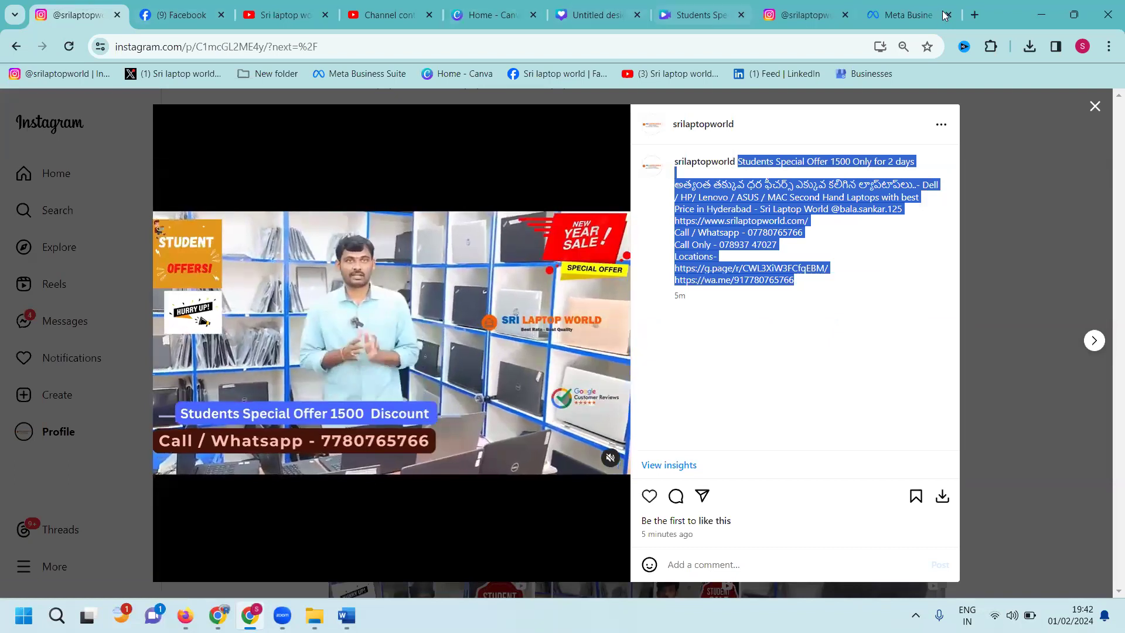
pyautogui.click(905, 14)
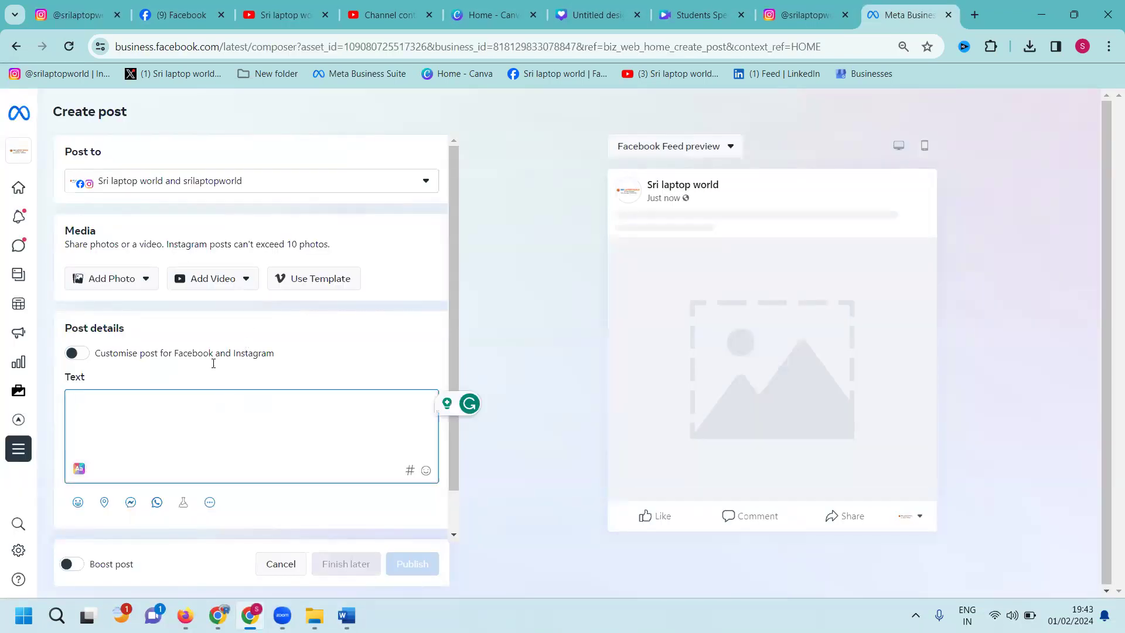
# Paste the student-offer caption, upload Untitled design (2) as the photo, and publish.
pyautogui.hotkey('ctrl', 'v')
pyautogui.click(139, 283)
pyautogui.click(132, 311)
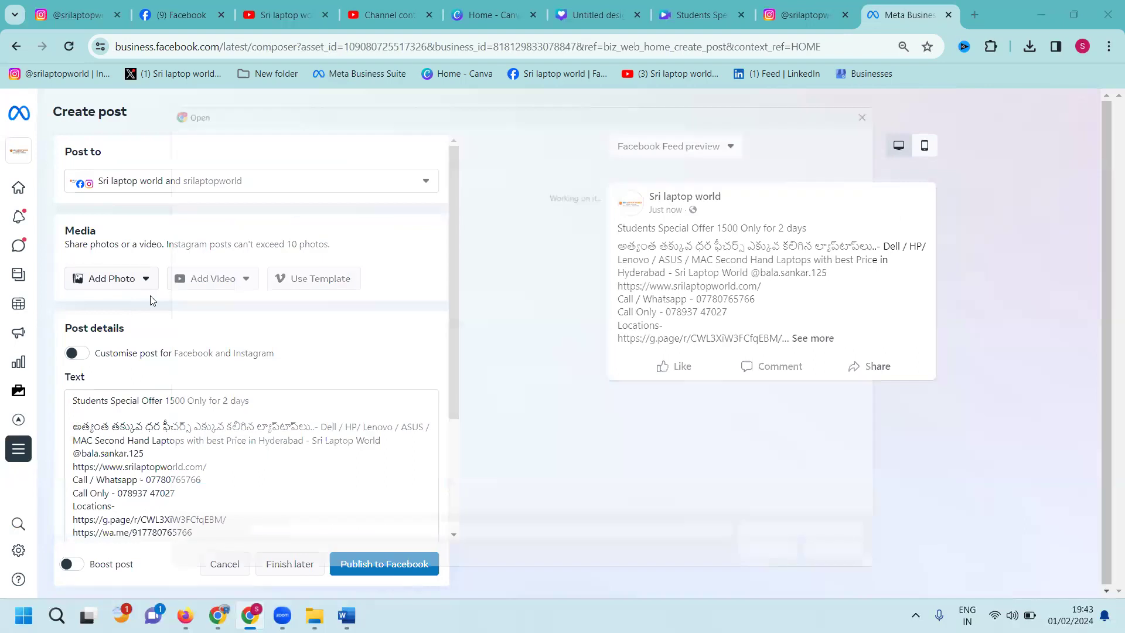
pyautogui.doubleClick(313, 225)
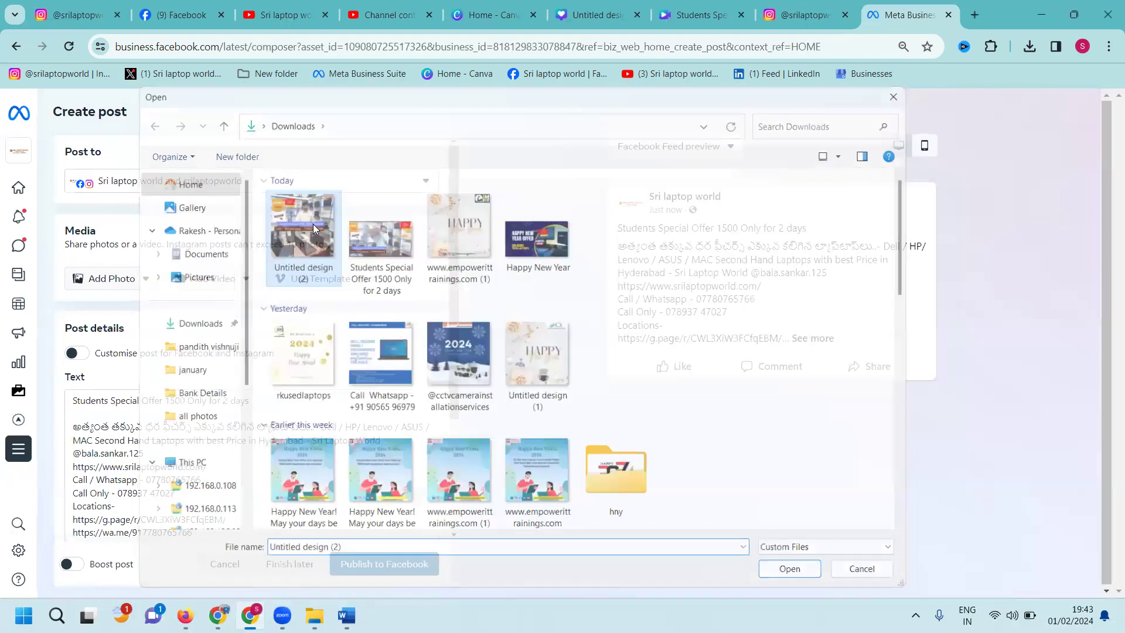
pyautogui.scroll(-2, 322, 264)
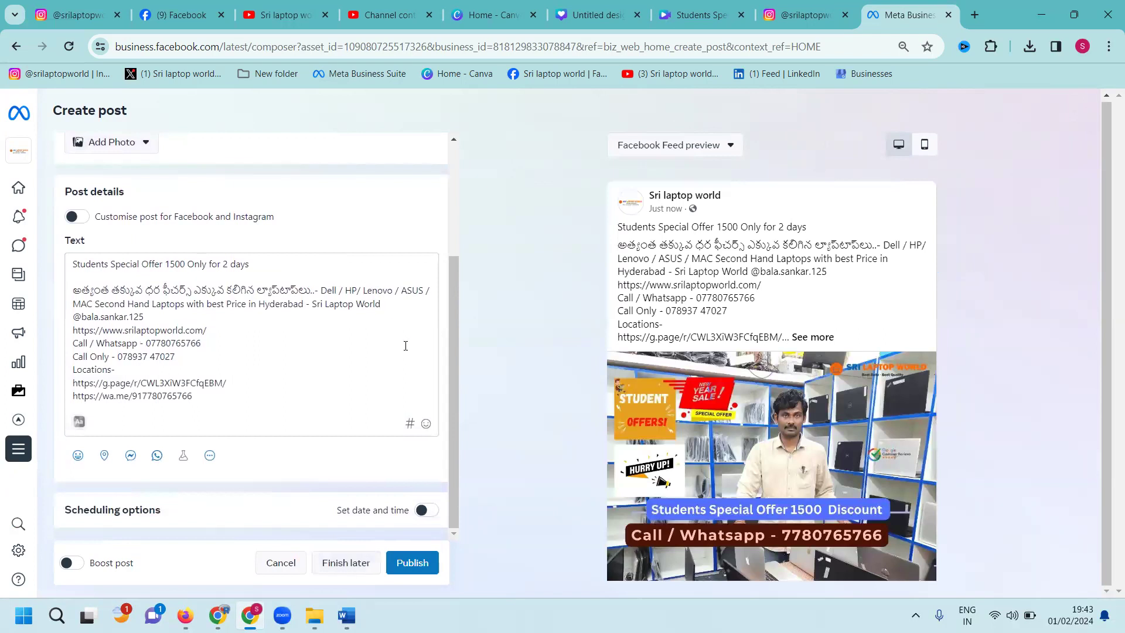
pyautogui.click(415, 559)
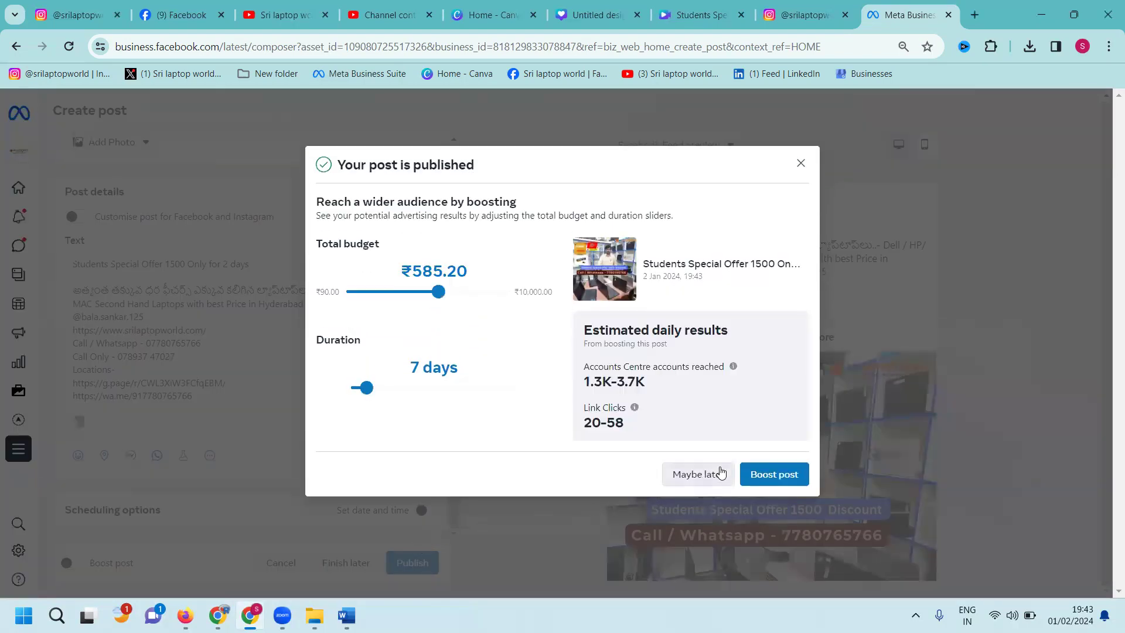
# Skip boosting the published post with Maybe later and go back to the Sri laptop world home.
pyautogui.click(715, 473)
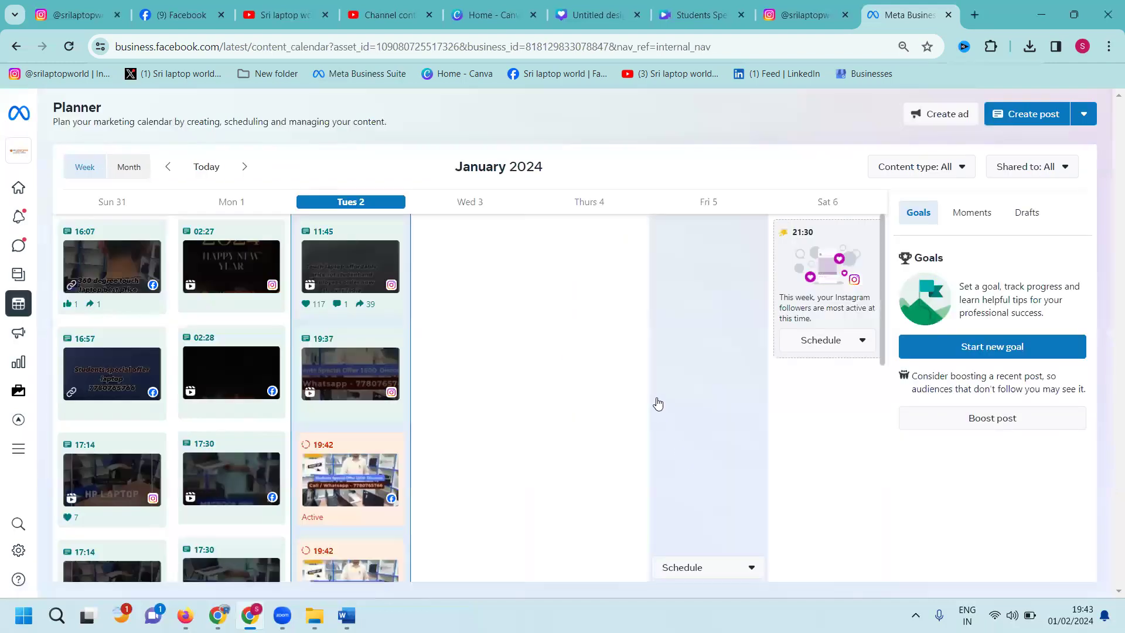
pyautogui.click(19, 188)
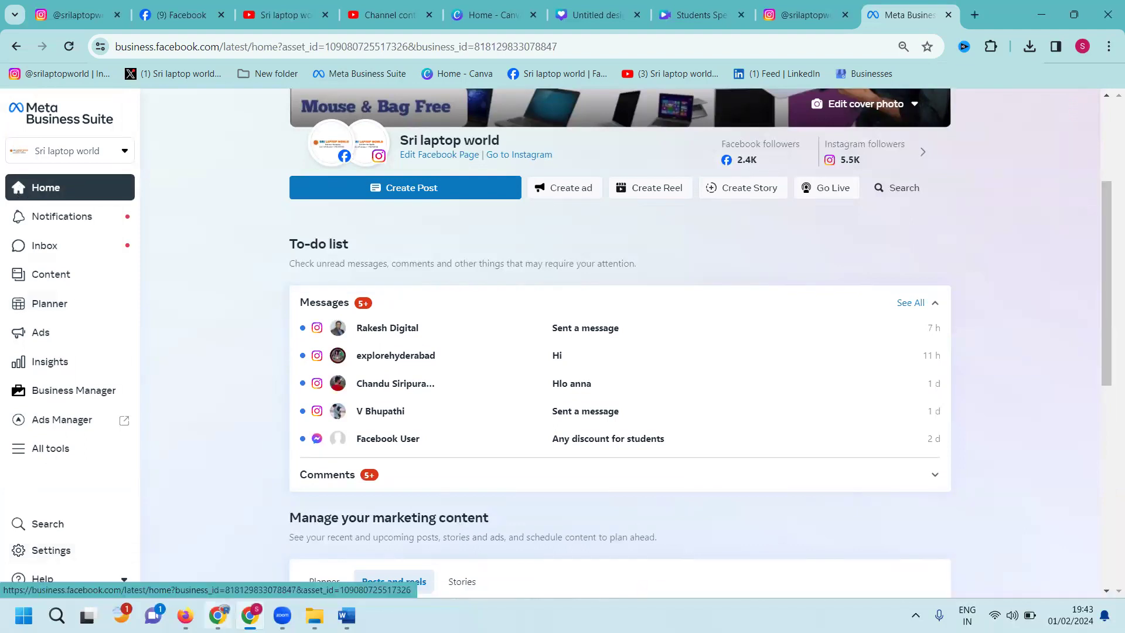
# Switch to the Chrome window showing the Digital Rakesh YouTube channel's Videos page.
pyautogui.click(218, 615)
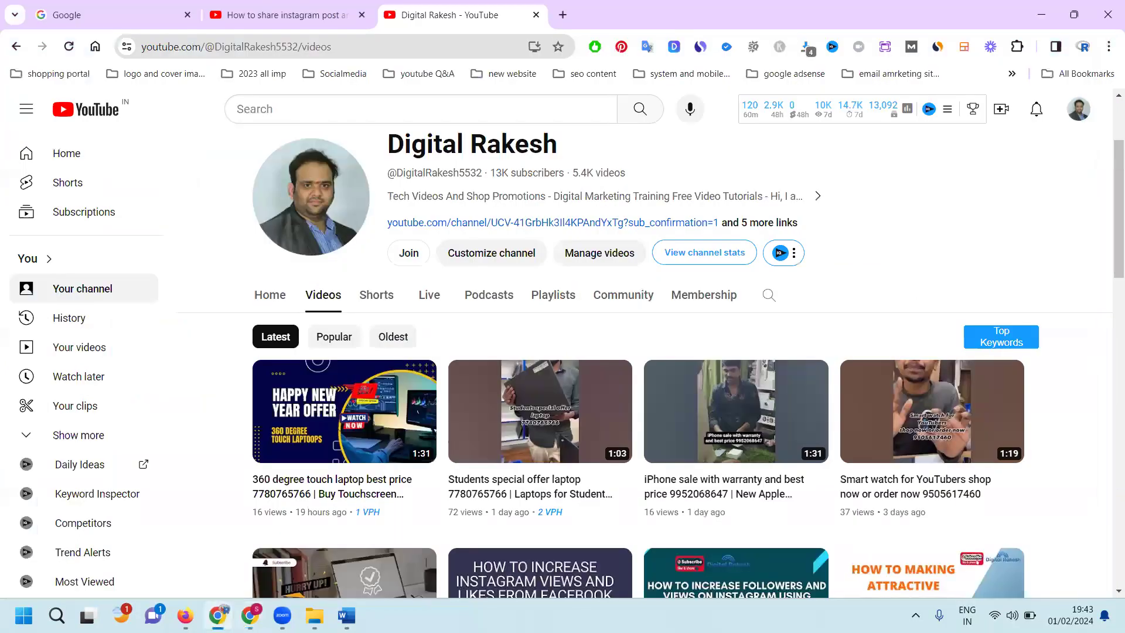